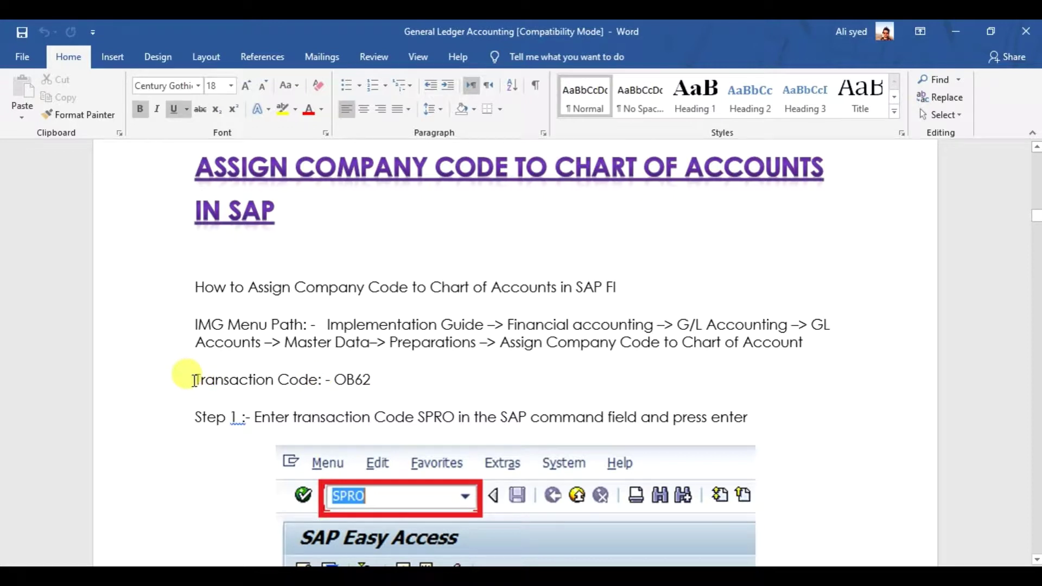
# - Run transaction SPRO in the SAP ECC 6 window and open the SAP Reference IMG
pyautogui.moveTo(194, 380); pyautogui.dragTo(388, 383)
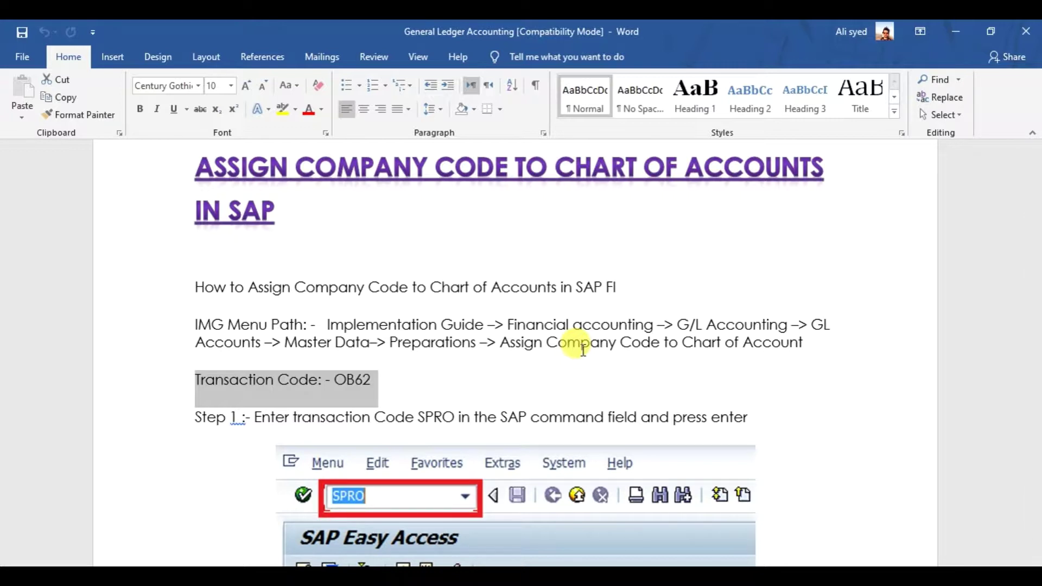
pyautogui.moveTo(551, 575)
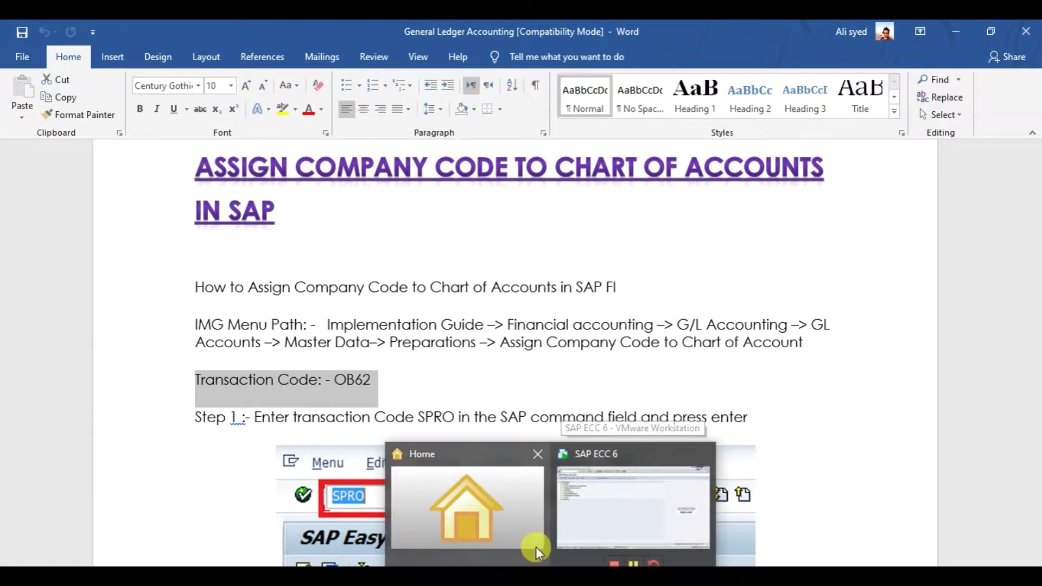
pyautogui.moveTo(600, 521)
pyautogui.click(609, 507)
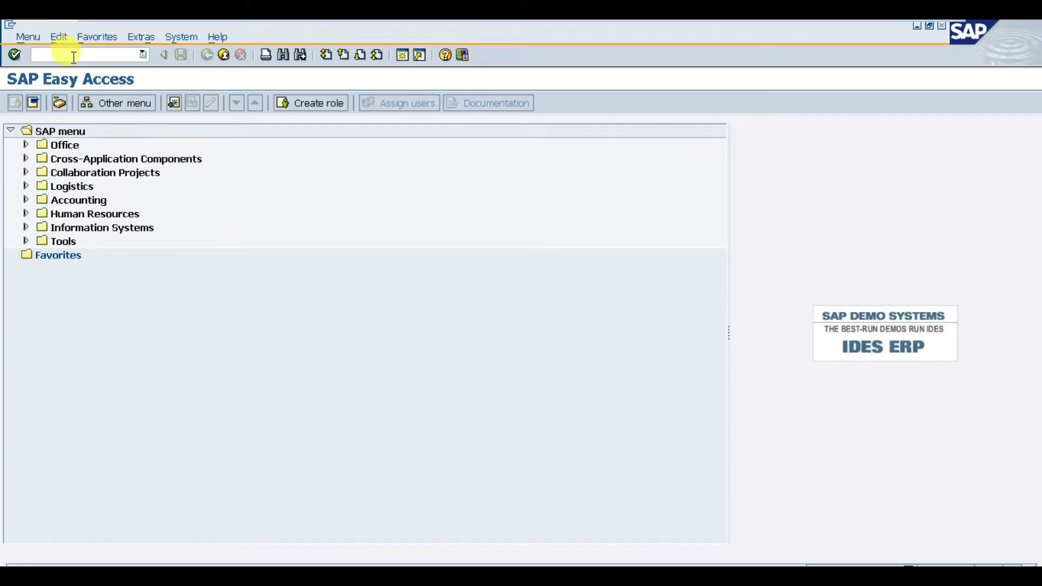
pyautogui.write('S')
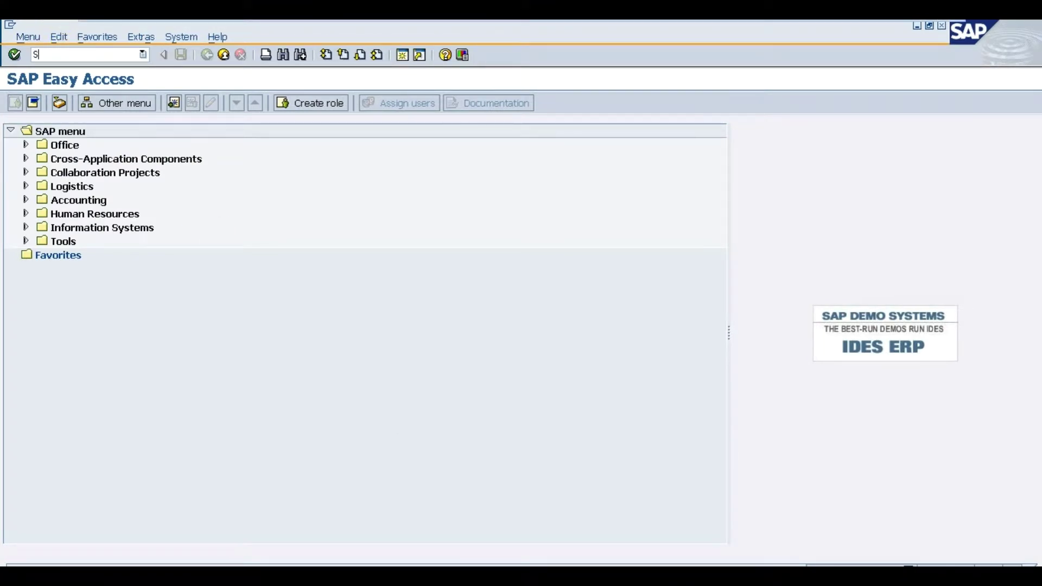
pyautogui.write('PRO')
pyautogui.click(22, 60)
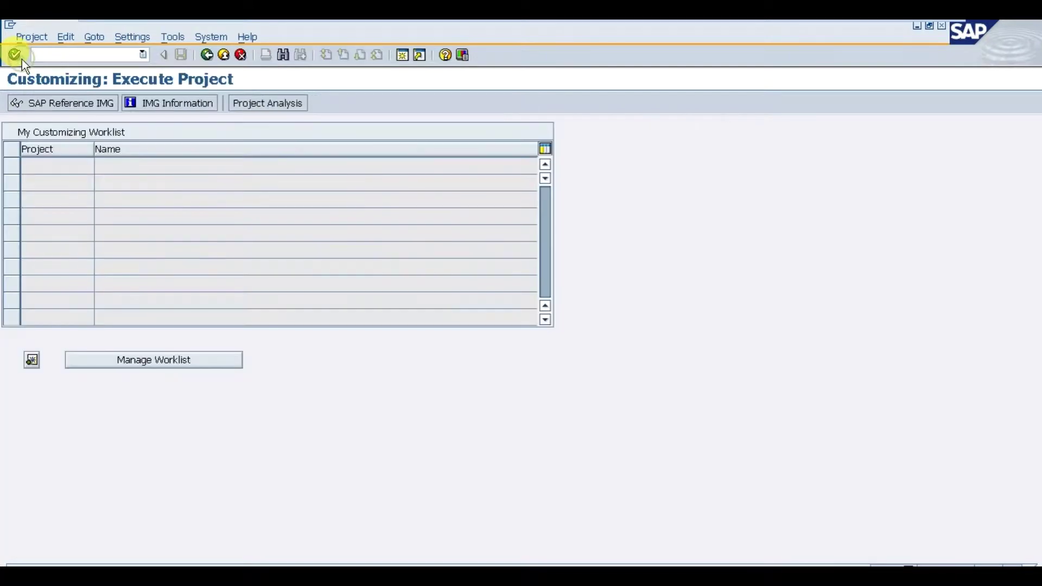
pyautogui.click(84, 106)
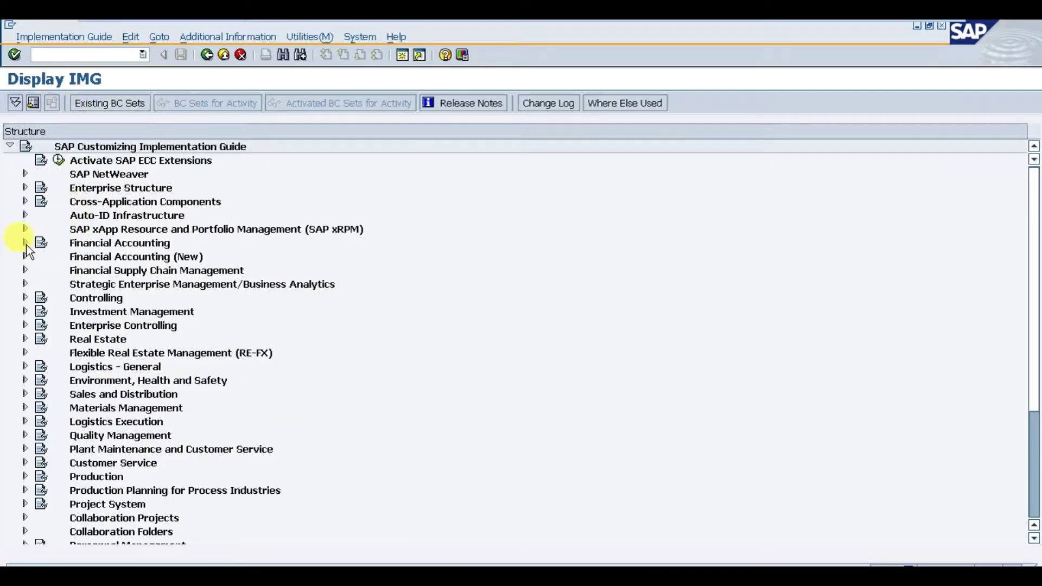
# - Expand Financial Accounting > General Ledger Accounting > G/L Accounts in the IMG tree
pyautogui.click(123, 244)
pyautogui.click(128, 271)
pyautogui.click(119, 257)
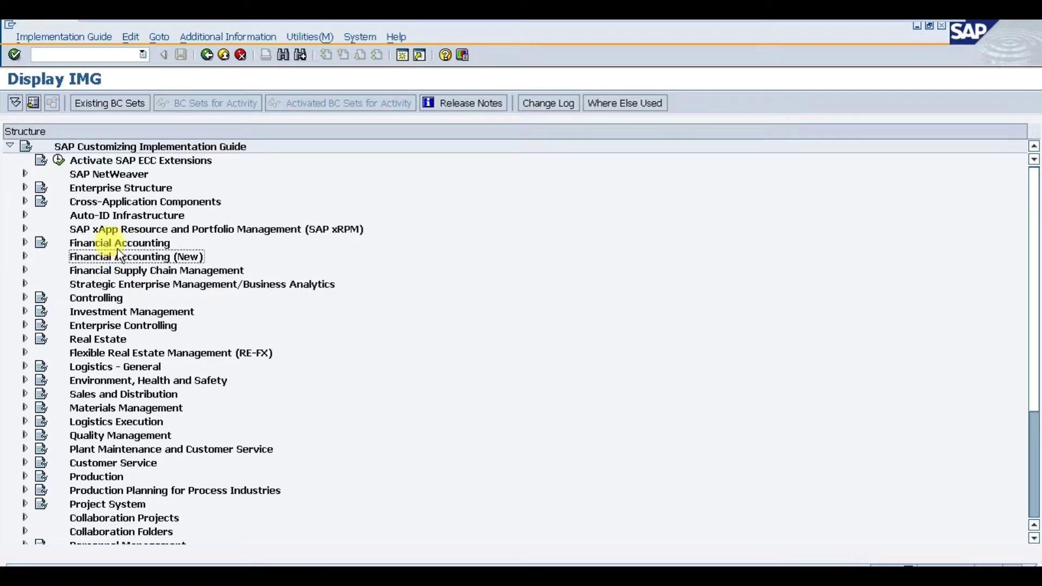
pyautogui.click(25, 244)
pyautogui.click(97, 272)
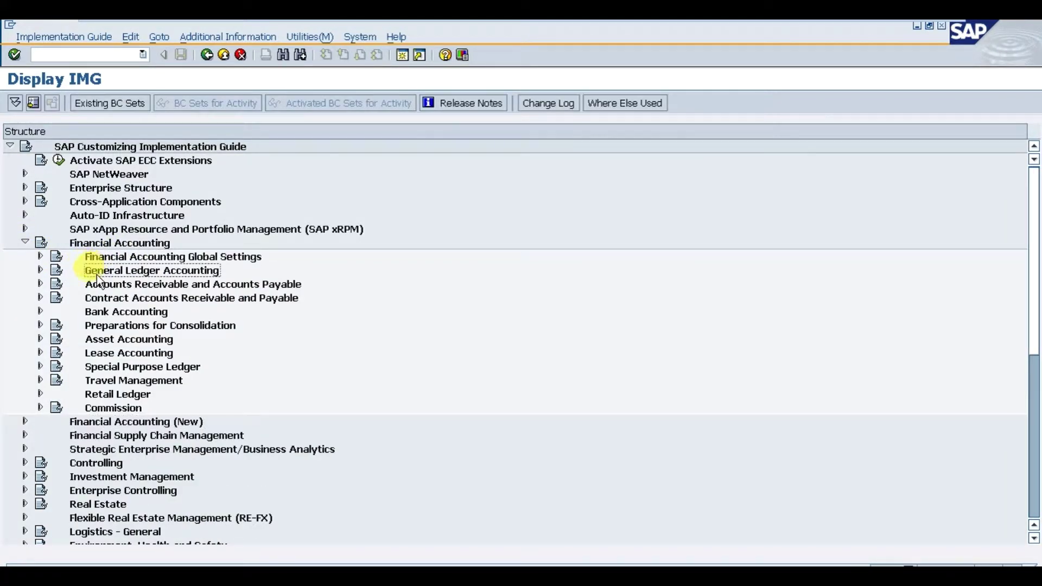
pyautogui.click(40, 269)
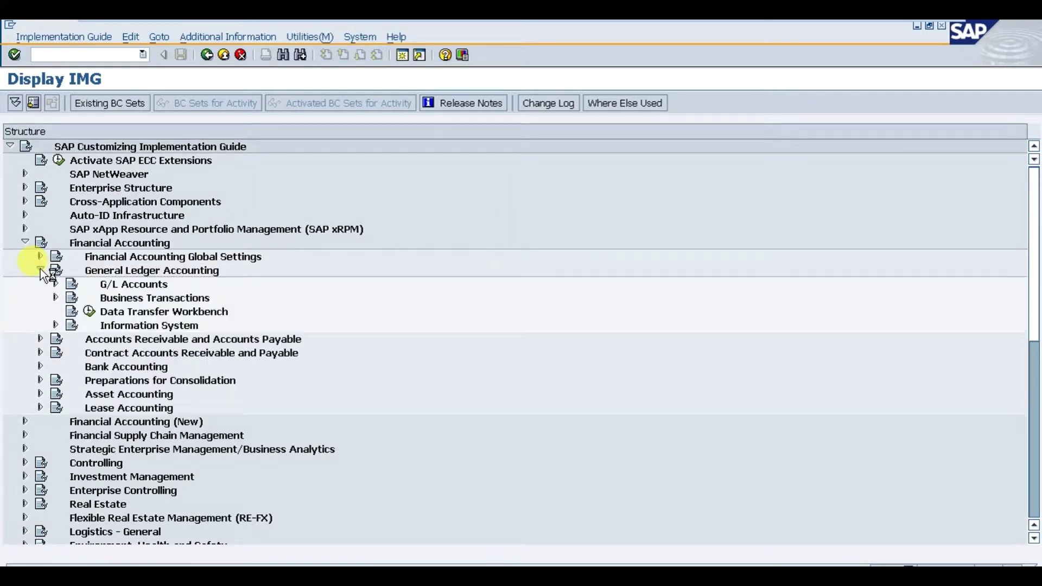
pyautogui.click(122, 285)
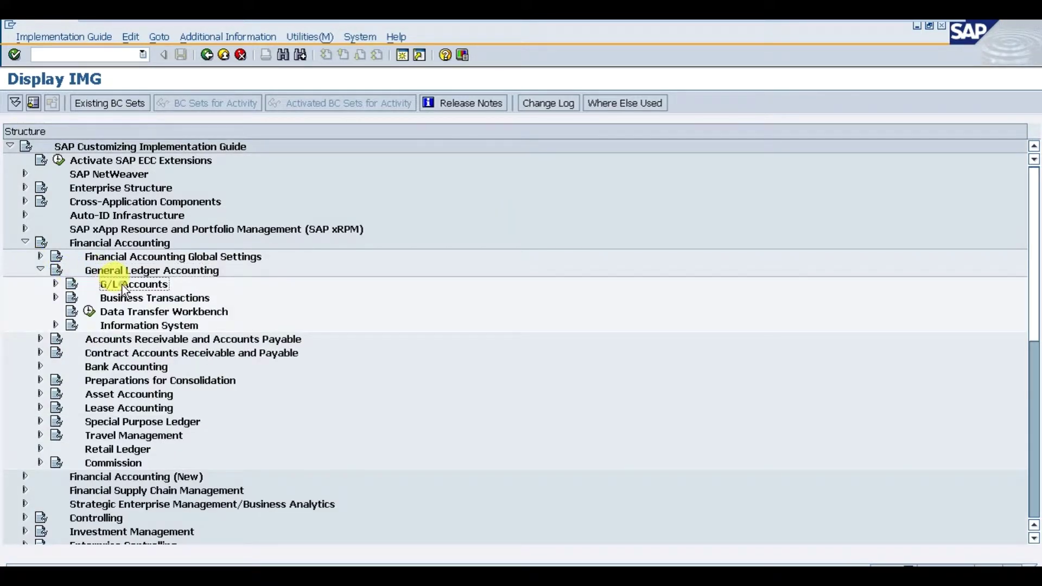
pyautogui.click(56, 284)
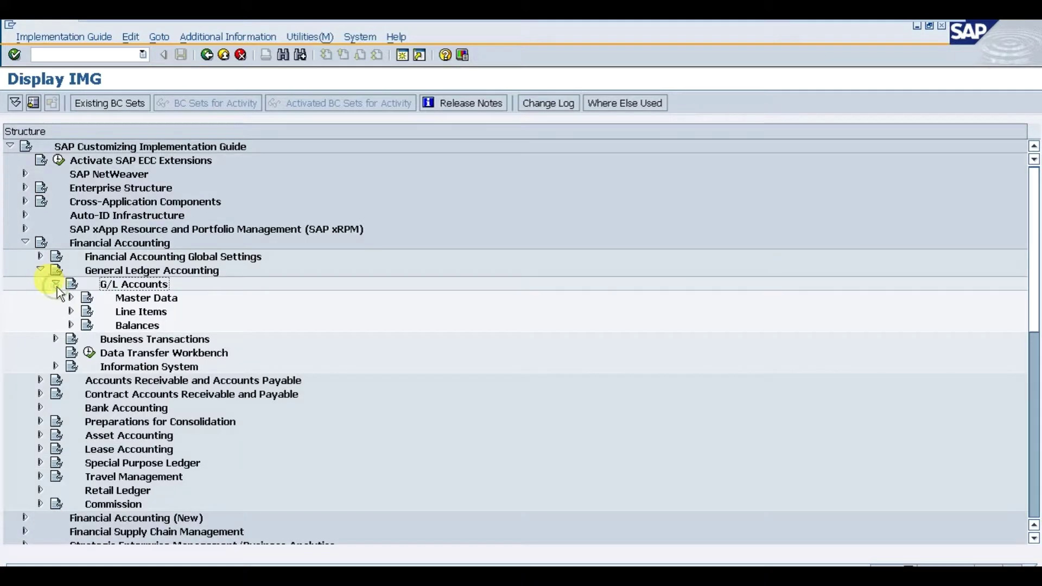
# - Expand Master Data > Preparations and execute Assign Company Code to Chart of Accounts
pyautogui.click(150, 298)
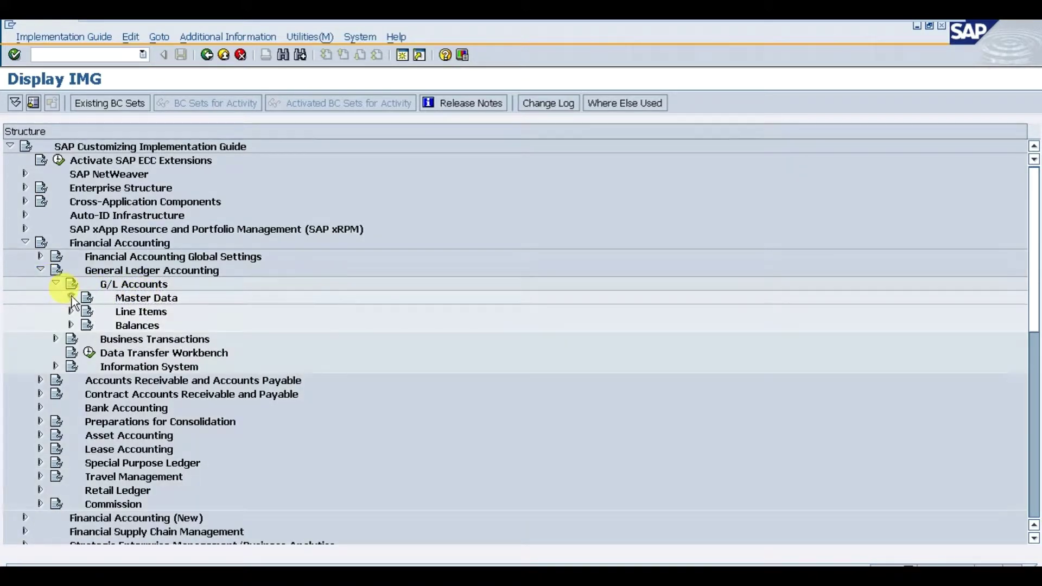
pyautogui.click(72, 298)
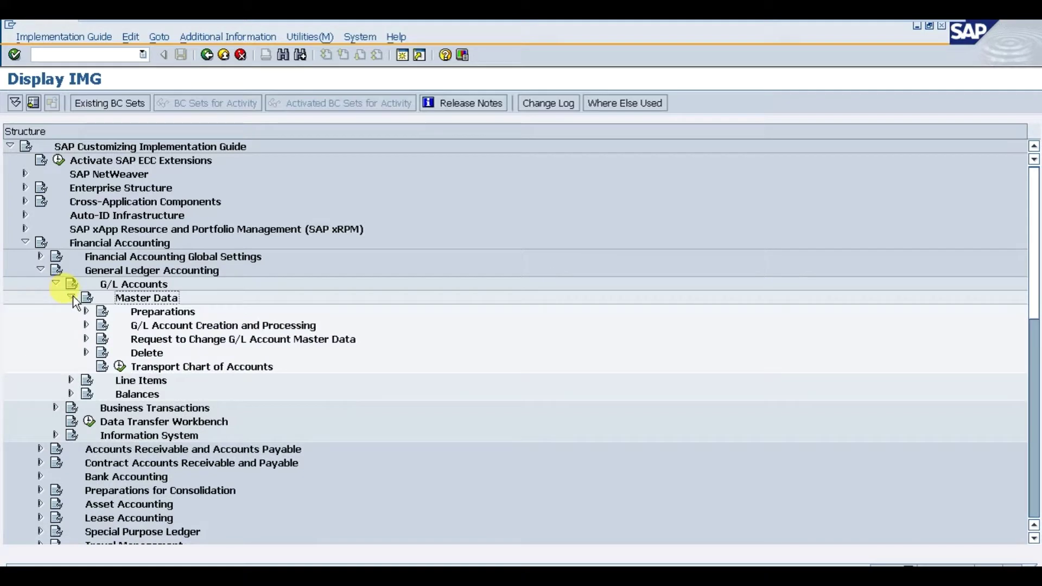
pyautogui.click(130, 313)
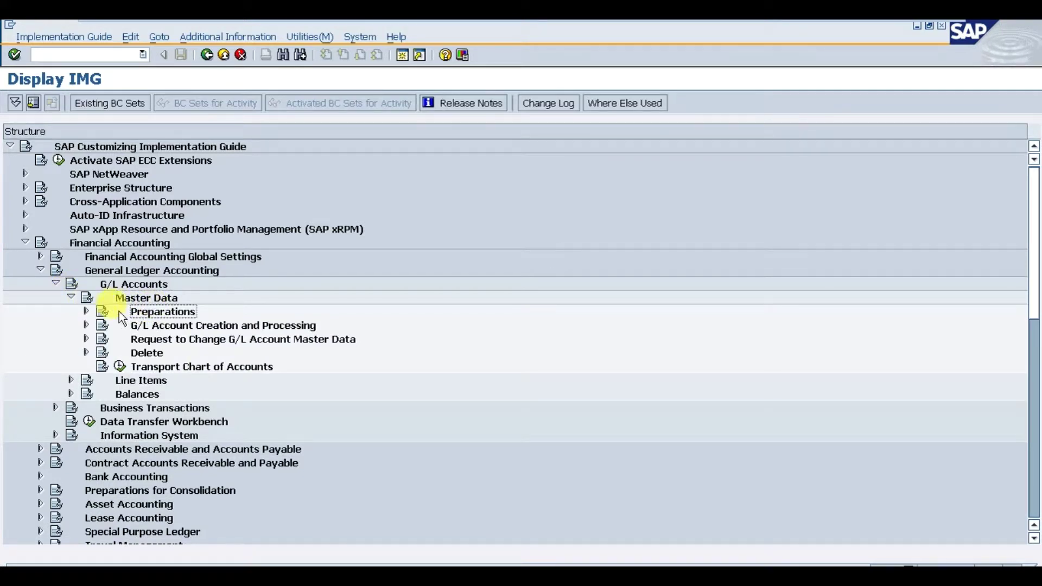
pyautogui.click(86, 311)
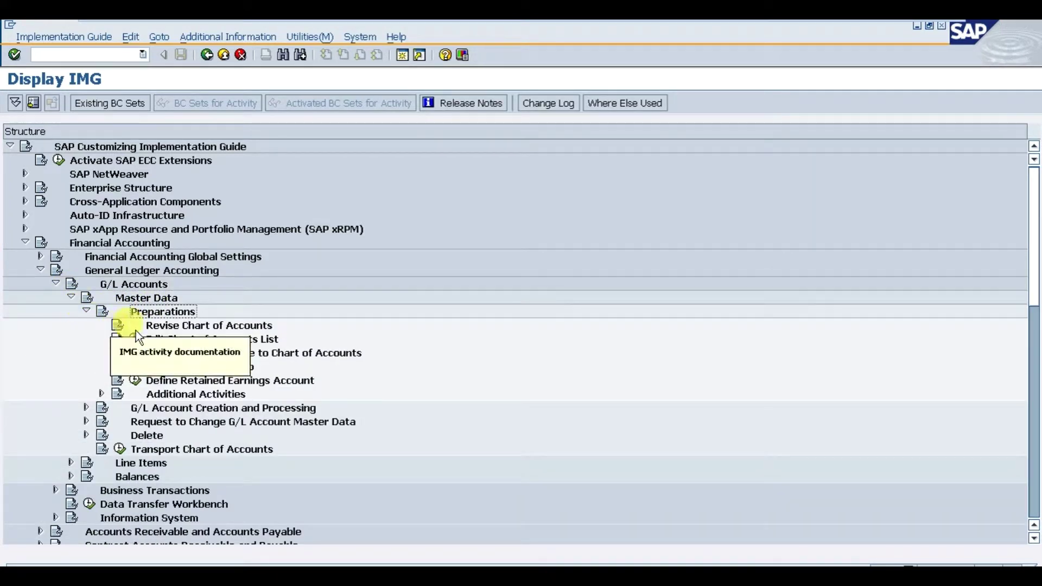
pyautogui.click(190, 353)
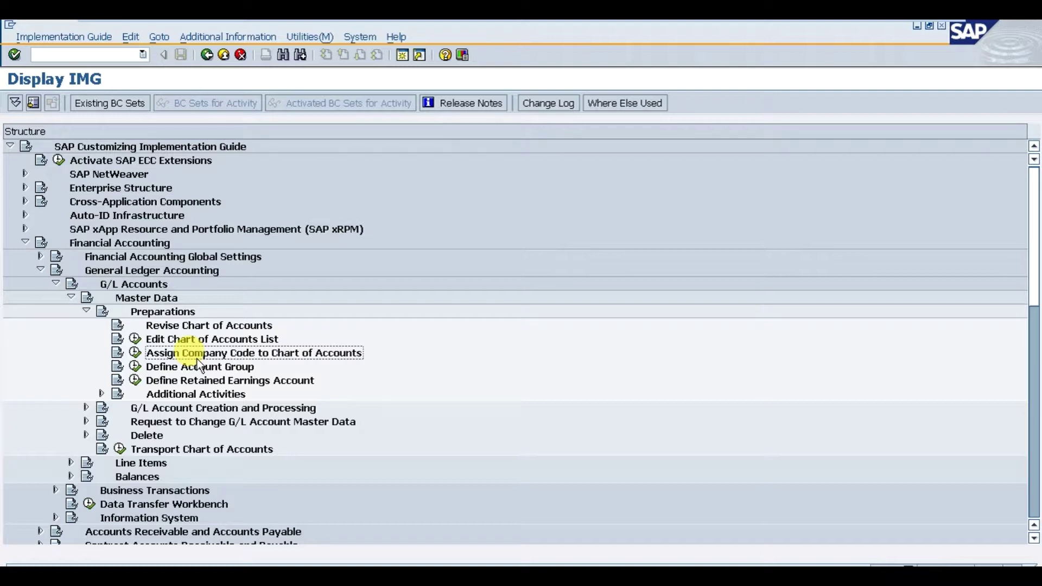
pyautogui.click(137, 357)
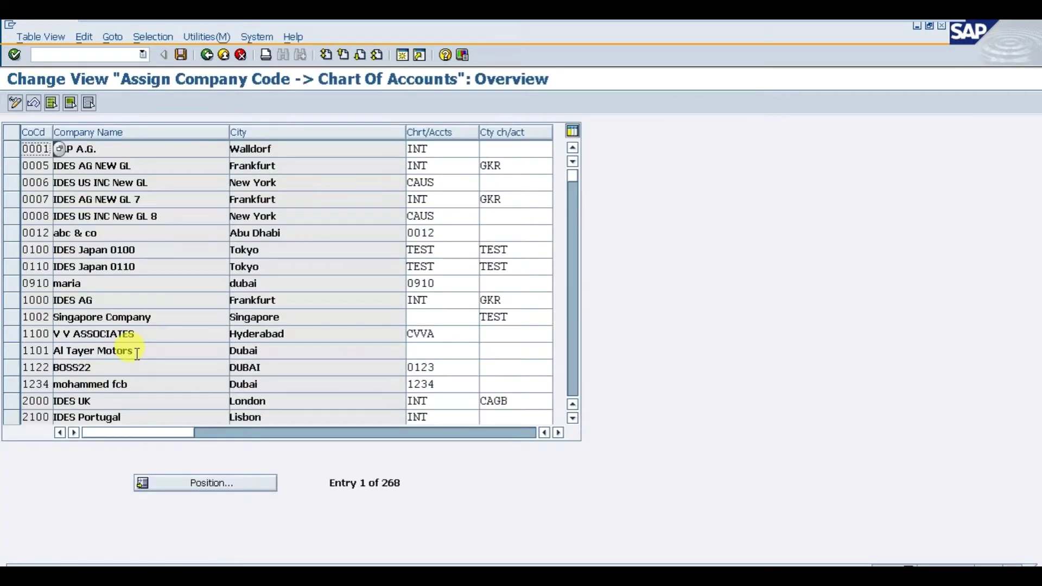
# - Position the assignment list on company code ALI using the Position entry dialog
pyautogui.click(215, 484)
pyautogui.moveTo(44, 223); pyautogui.dragTo(114, 224)
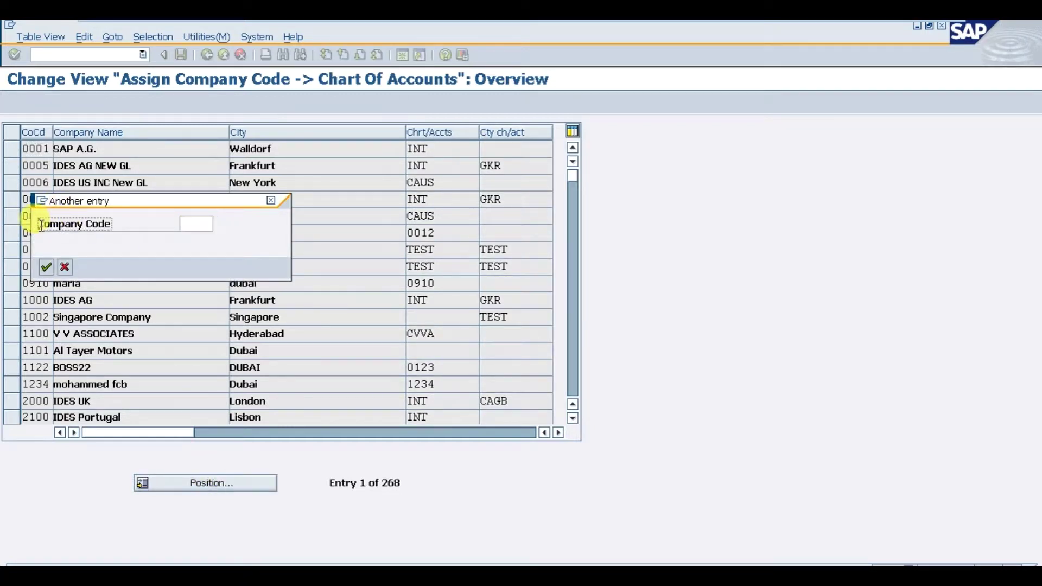
pyautogui.click(191, 224)
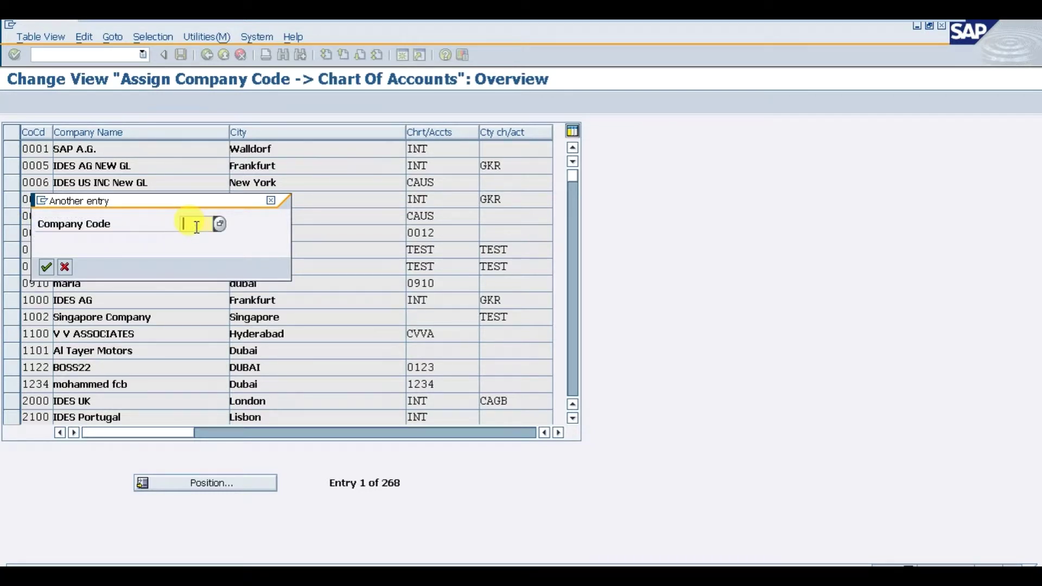
pyautogui.write('ali')
pyautogui.press('Return')
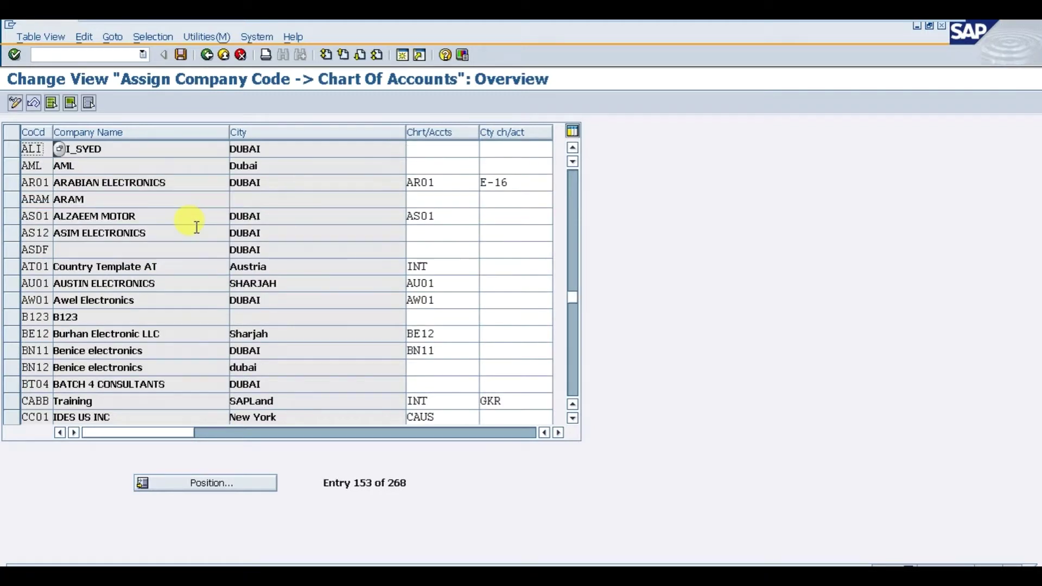
# - Check row ALI's company name and city, then select its Chrt/Accts cell
pyautogui.click(38, 149)
pyautogui.click(120, 149)
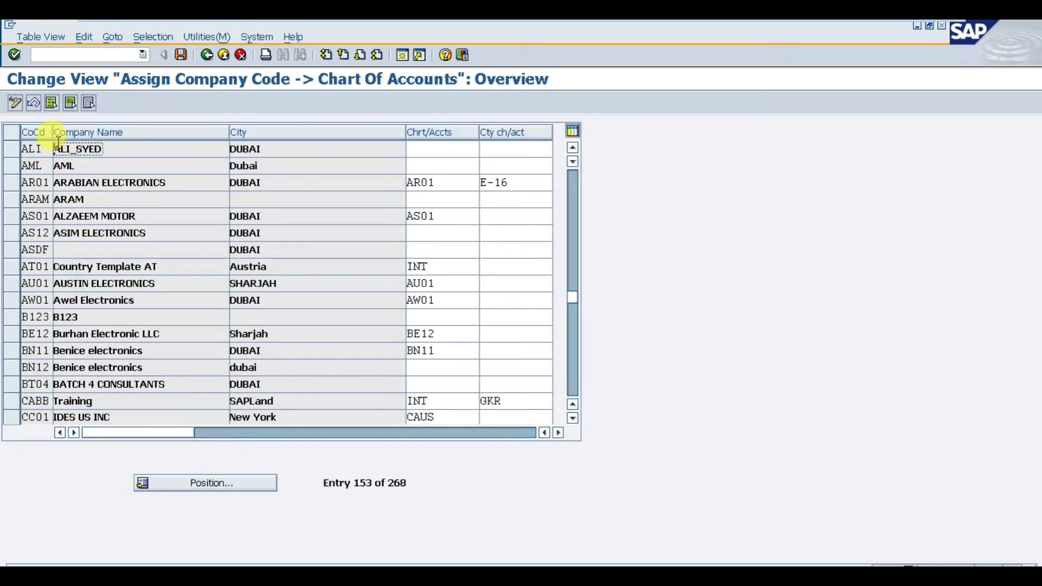
pyautogui.click(270, 150)
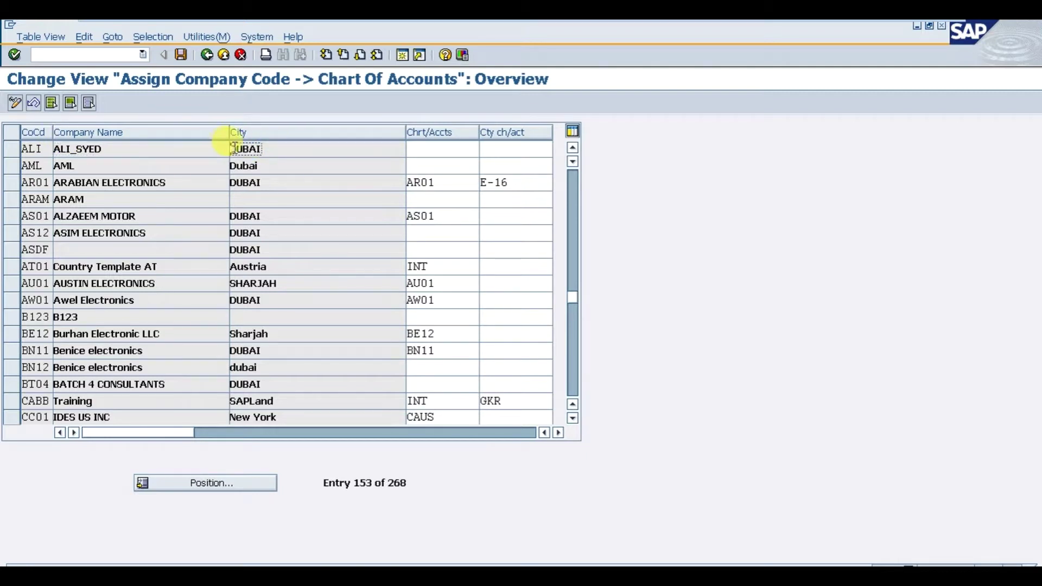
pyautogui.click(422, 149)
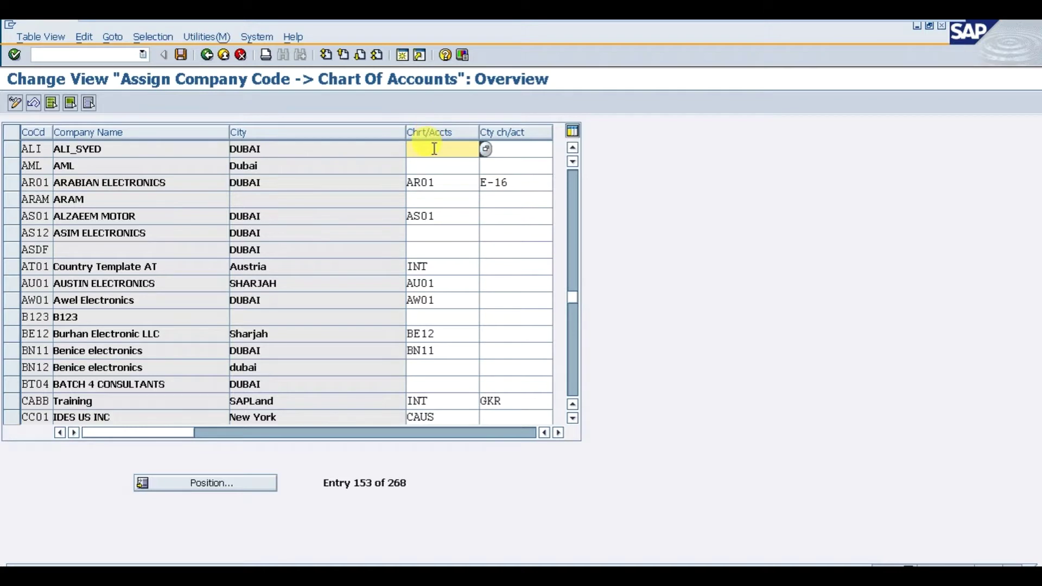
pyautogui.click(513, 147)
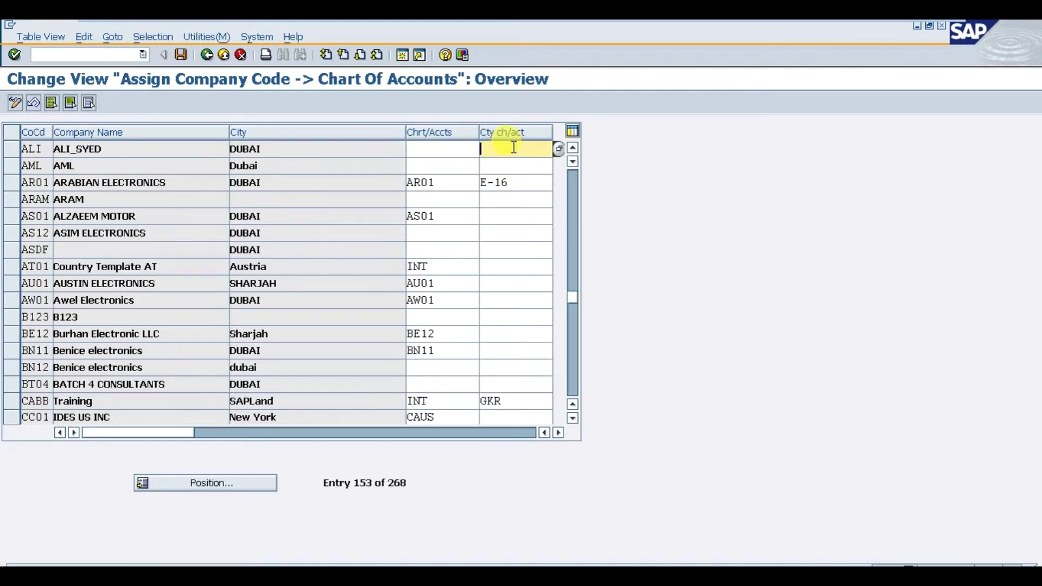
pyautogui.click(460, 150)
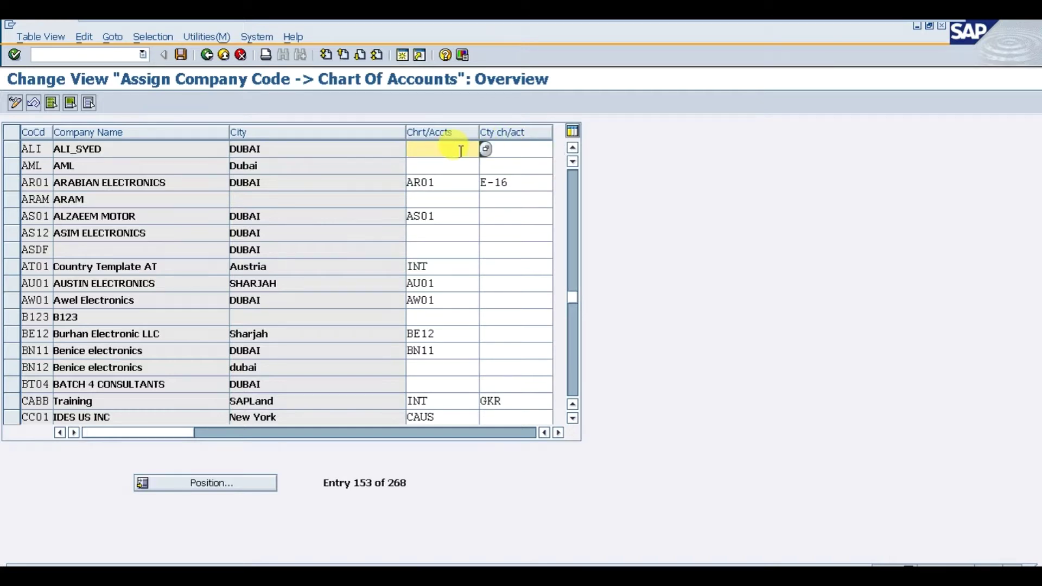
# - Enter chart of accounts ALI and country chart RAFC for company code ALI, then save
pyautogui.write('ALI')
pyautogui.press('Tab')
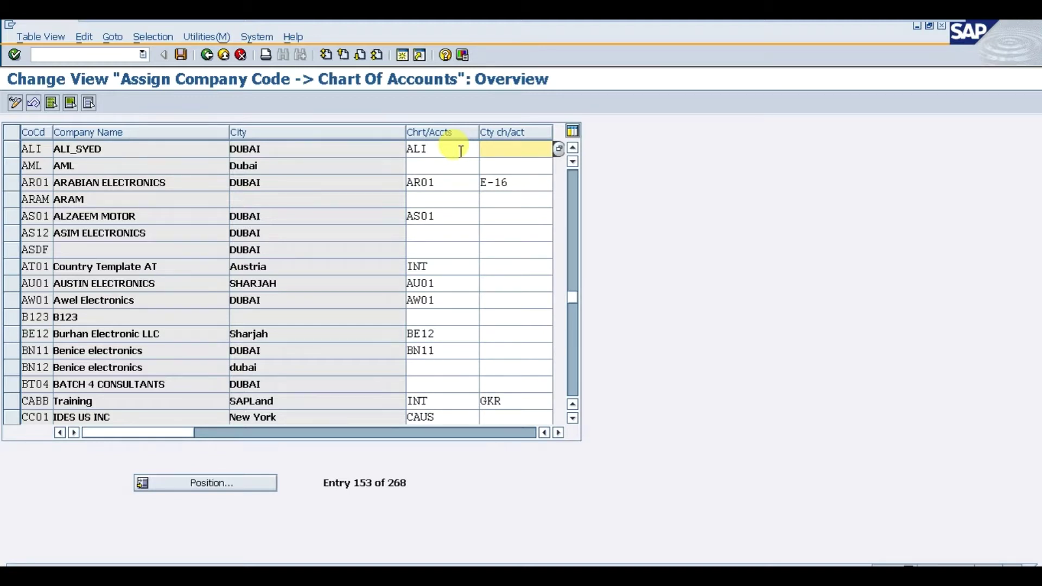
pyautogui.write('RAFC')
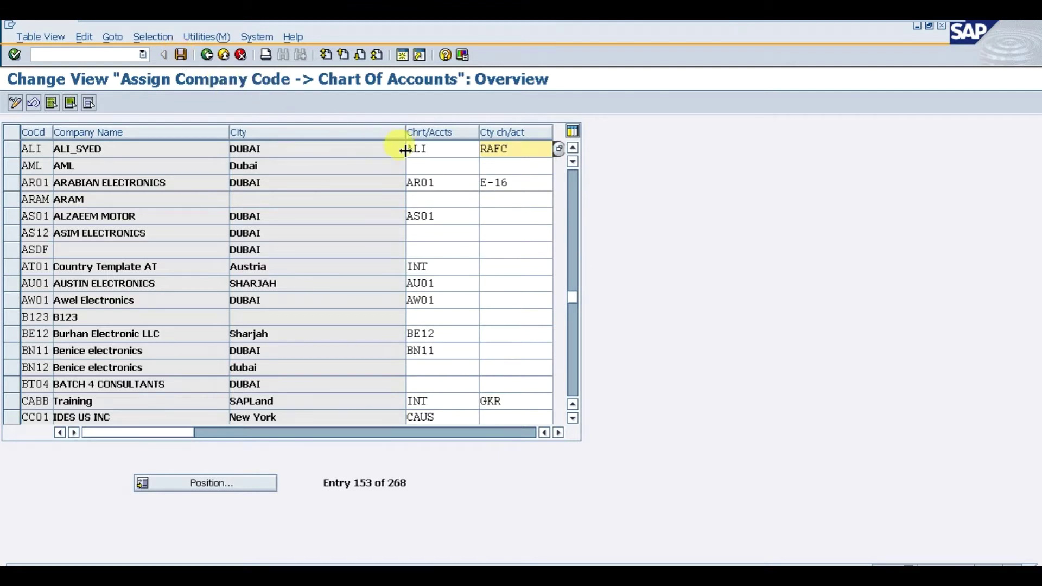
pyautogui.moveTo(442, 154); pyautogui.dragTo(413, 146)
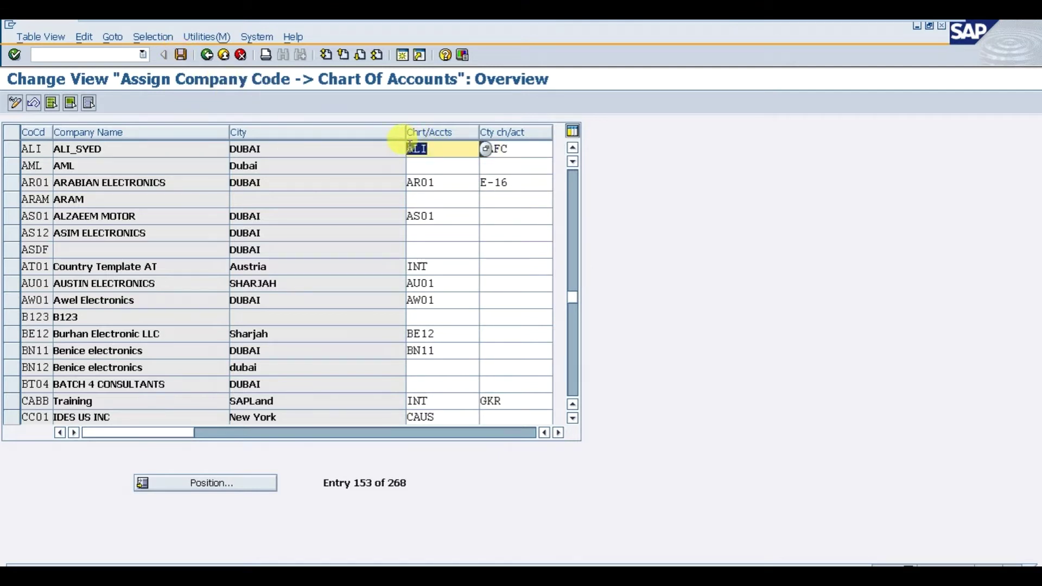
pyautogui.click(408, 147)
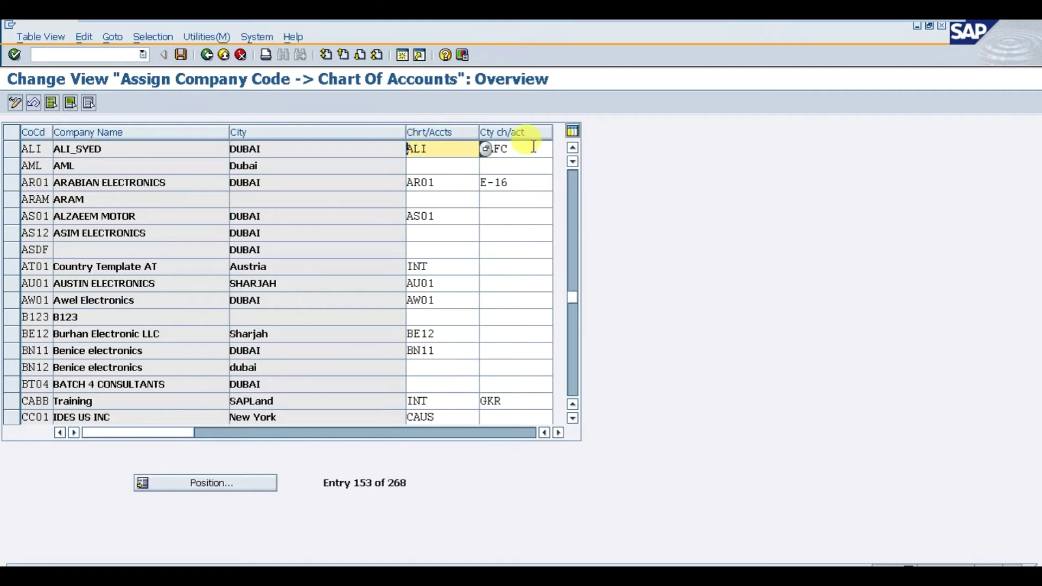
pyautogui.moveTo(532, 146); pyautogui.dragTo(480, 142)
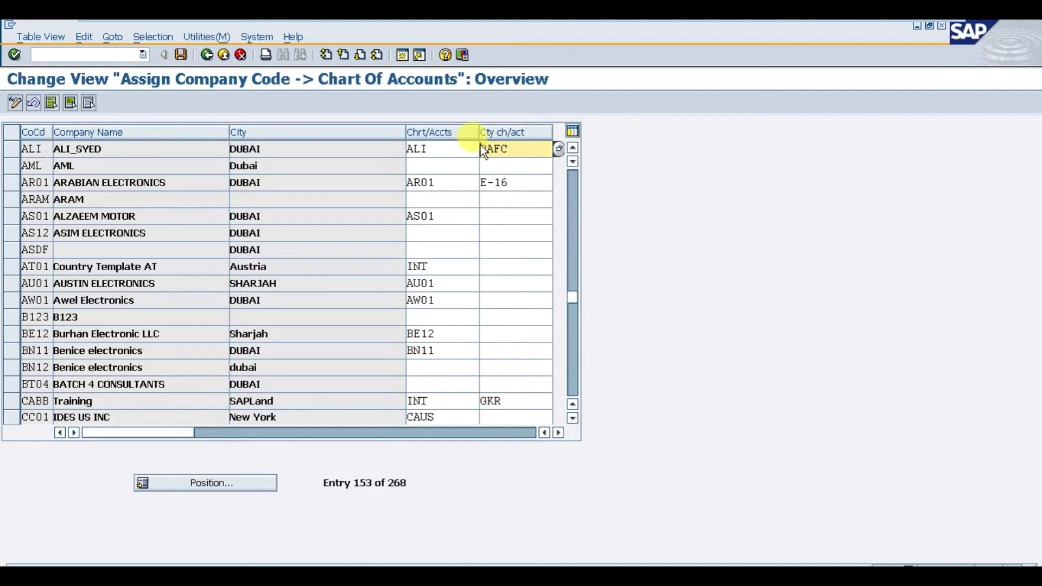
pyautogui.click(184, 61)
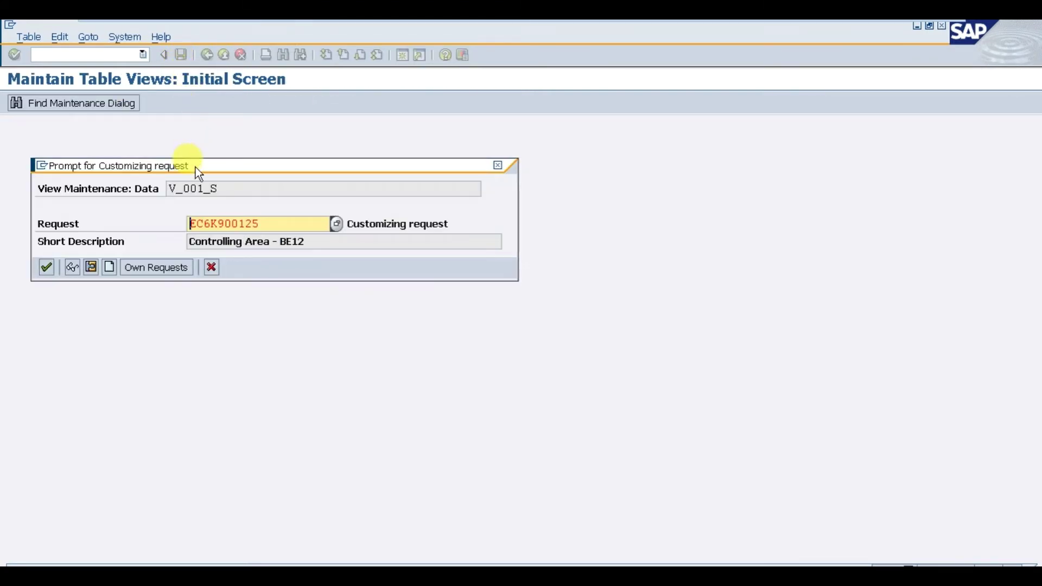
# - Create customizing request 'Assignment of Chart of Account for Ali' and confirm recording the change
pyautogui.click(111, 272)
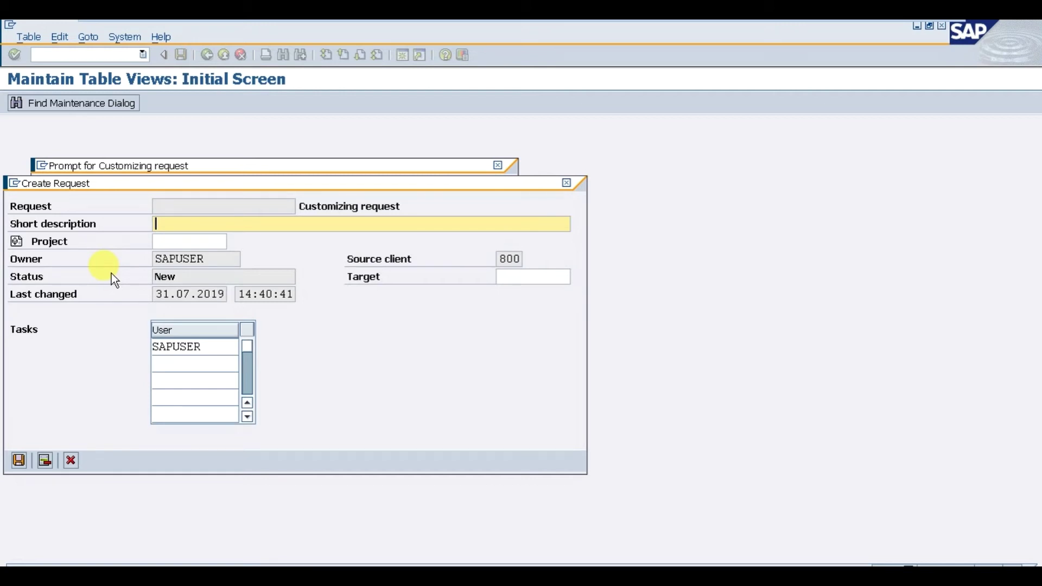
pyautogui.write('Assignment of Chart of Account for Ali')
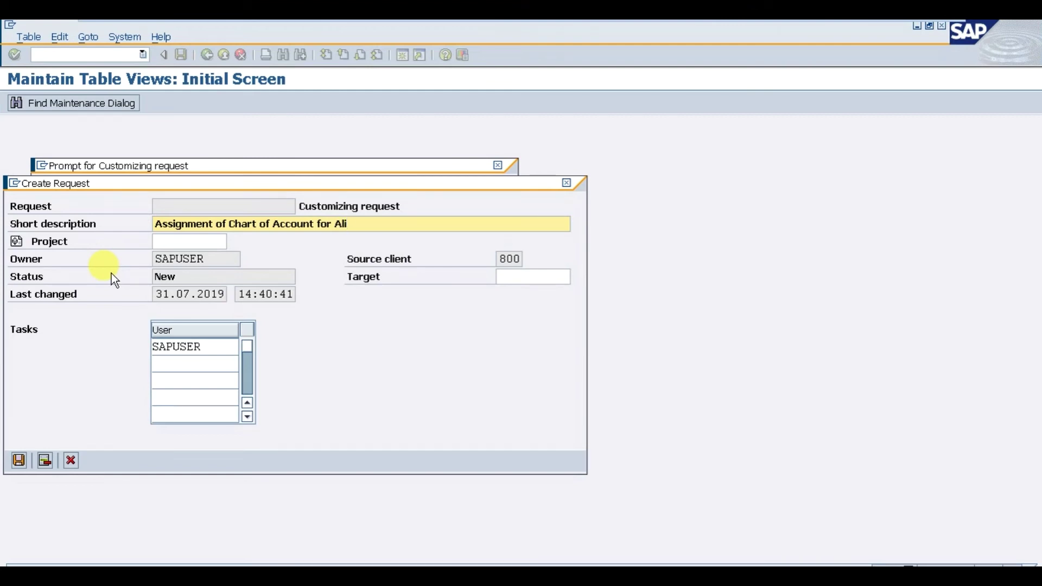
pyautogui.click(17, 465)
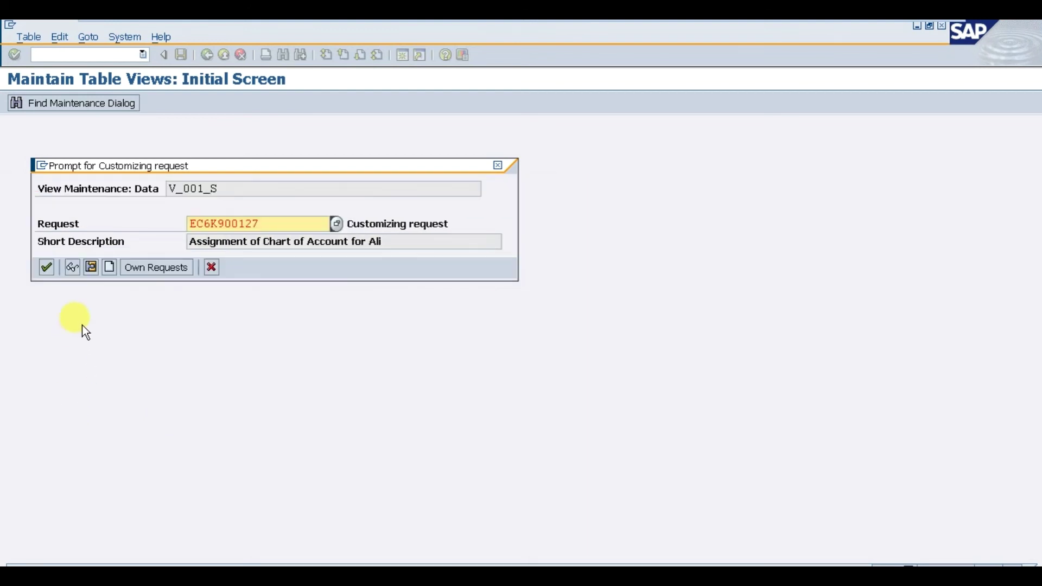
pyautogui.click(50, 268)
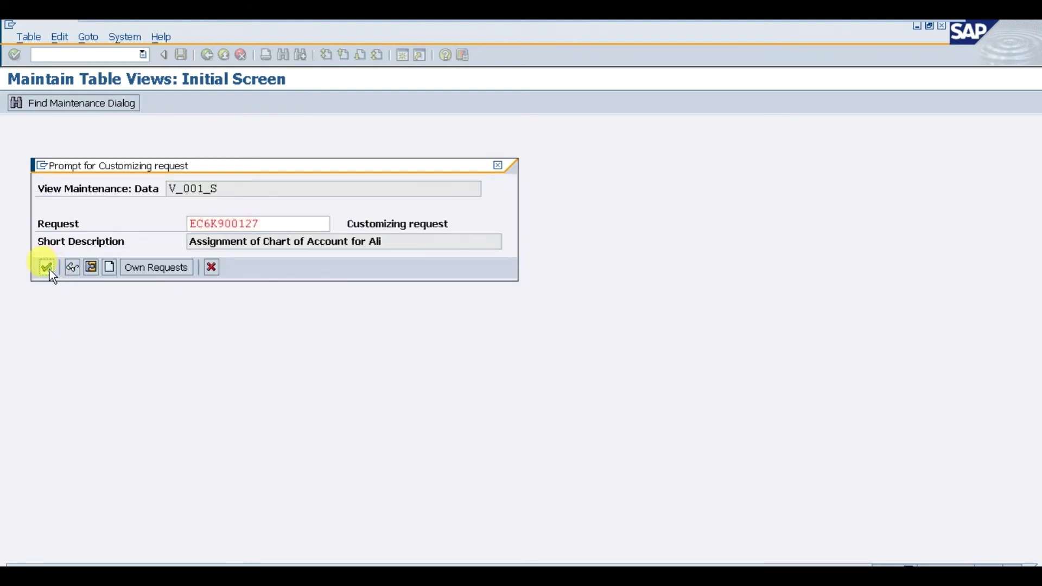